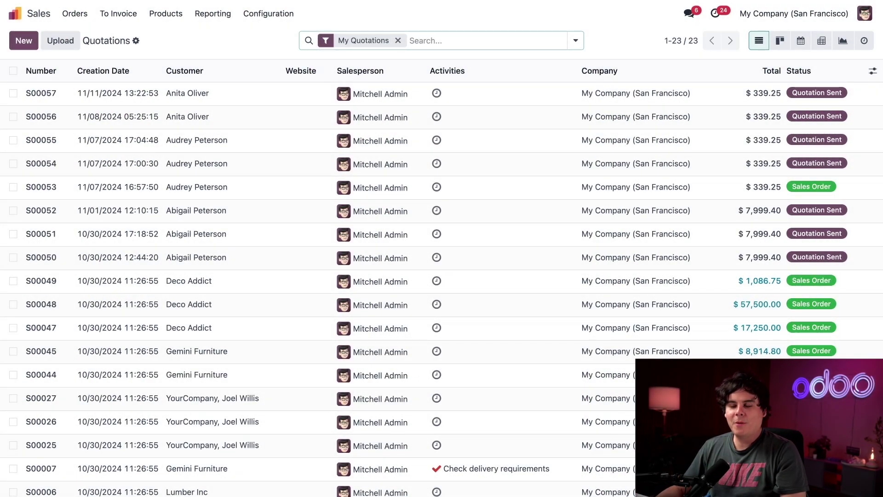
Open Sales settings at Quotations & Orders, showing Quotation Templates and PDF Quote builder enabled.
click(270, 14)
click(265, 34)
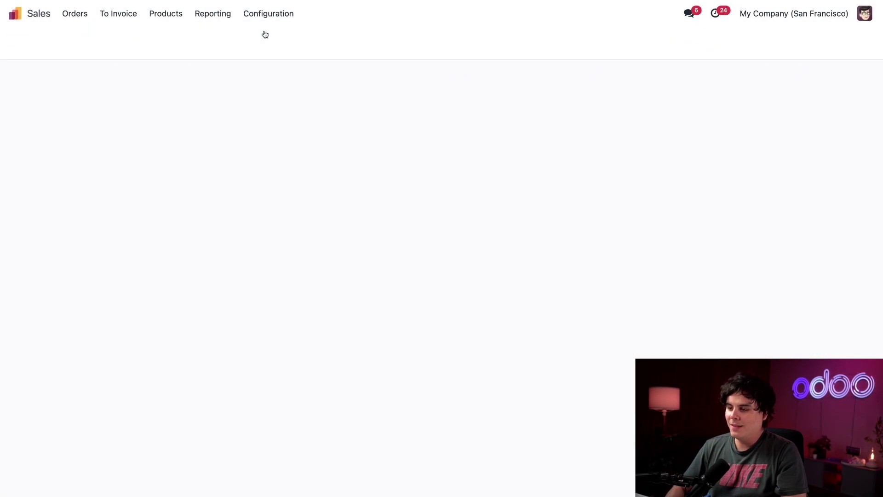
scroll(336, 296, down, 8)
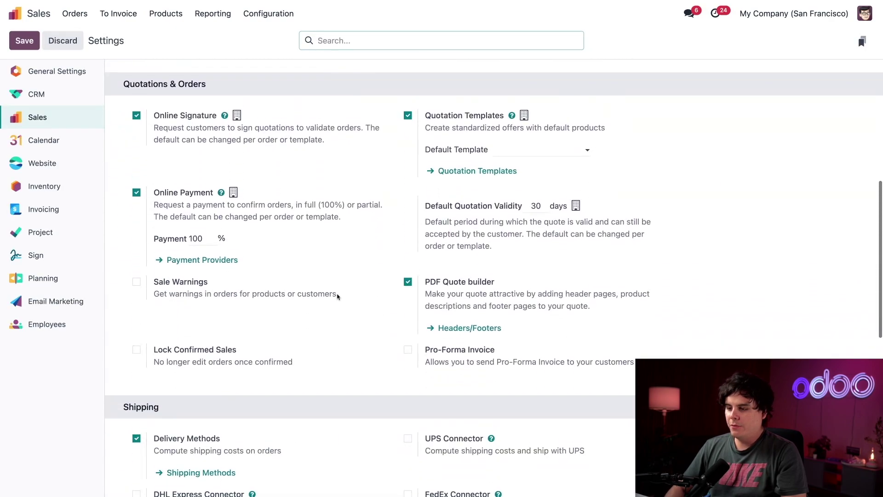
click(216, 84)
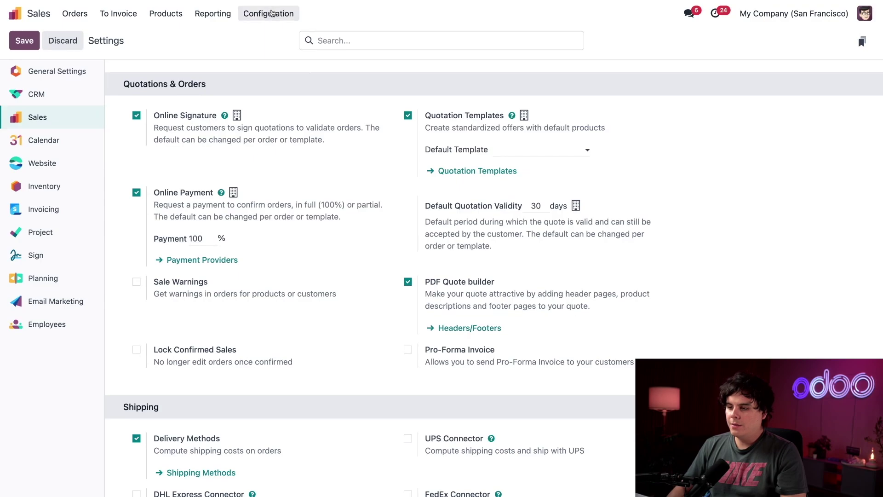
Bring up the Headers/Footers documents list, then have Header.pdf open in Scribus.
click(271, 14)
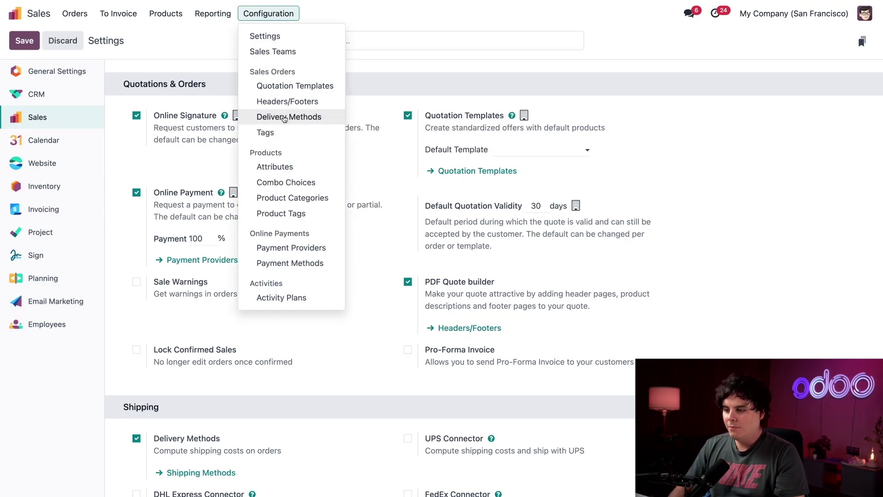
click(289, 102)
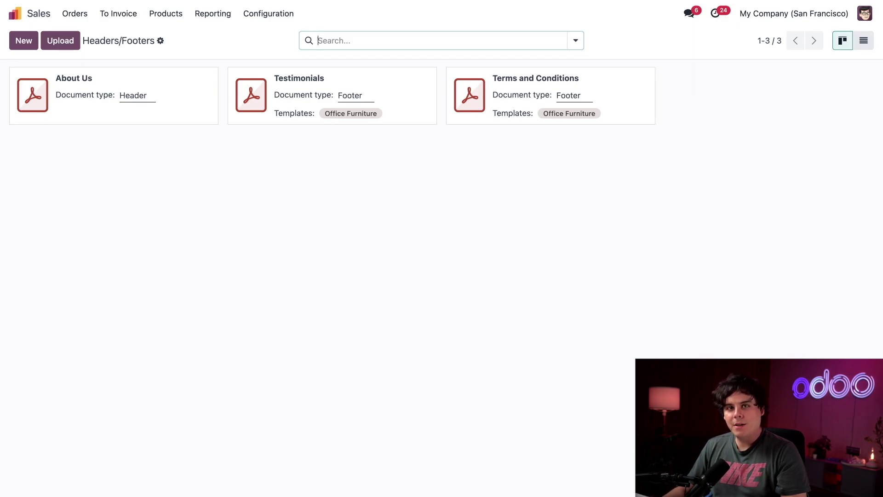
click(132, 282)
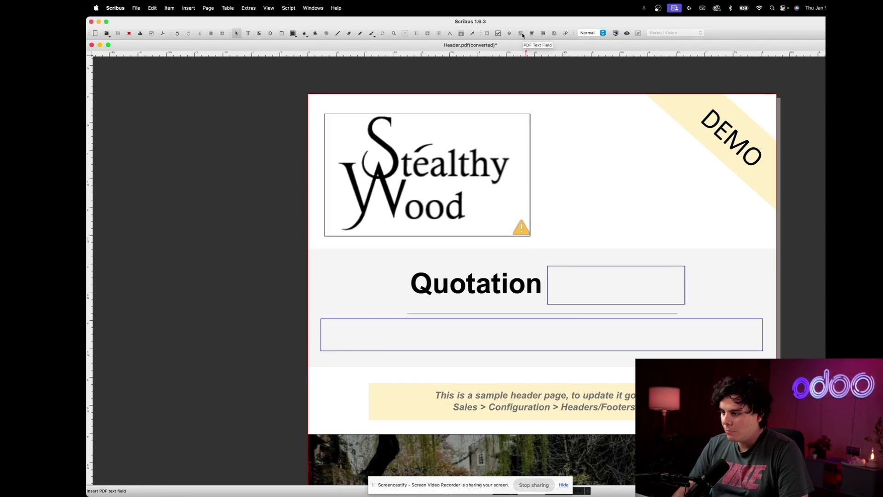
Place a 1.3889 in square PDF text field beside the Stealthy Wood logo.
click(521, 35)
click(564, 150)
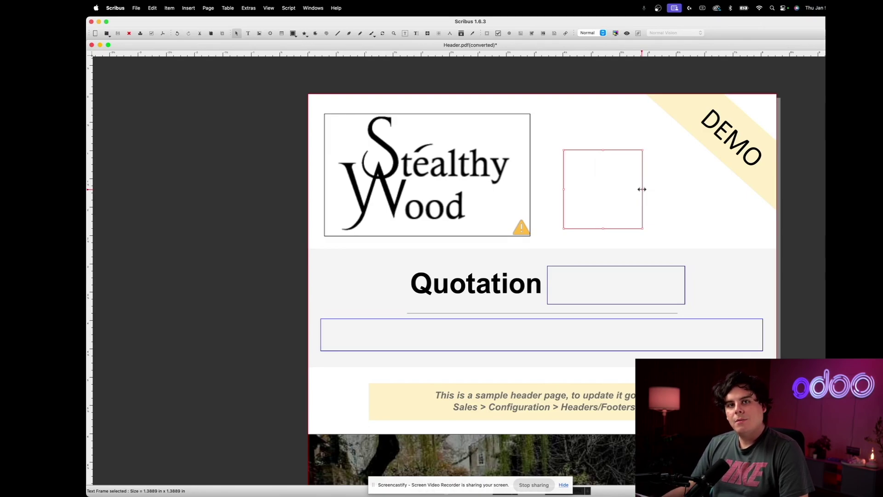
Widen the new text field to the right and rename it validity_date in Field Properties.
drag(642, 189, 696, 189)
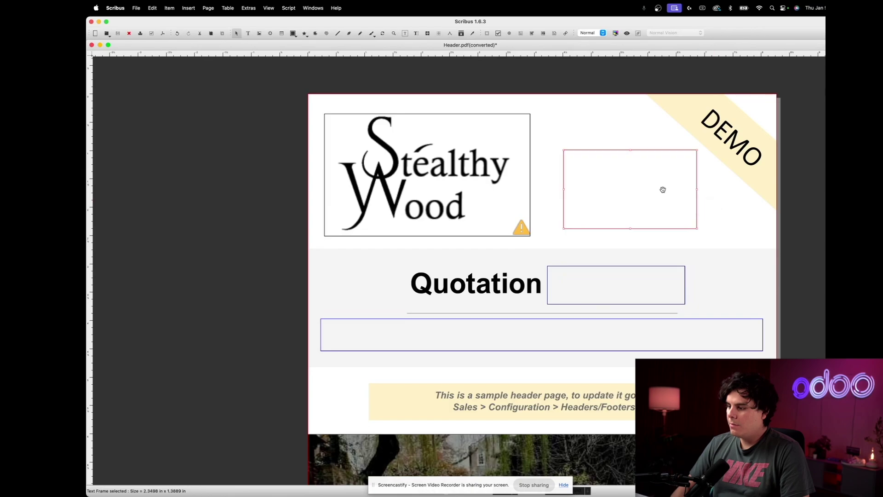
double_click(616, 181)
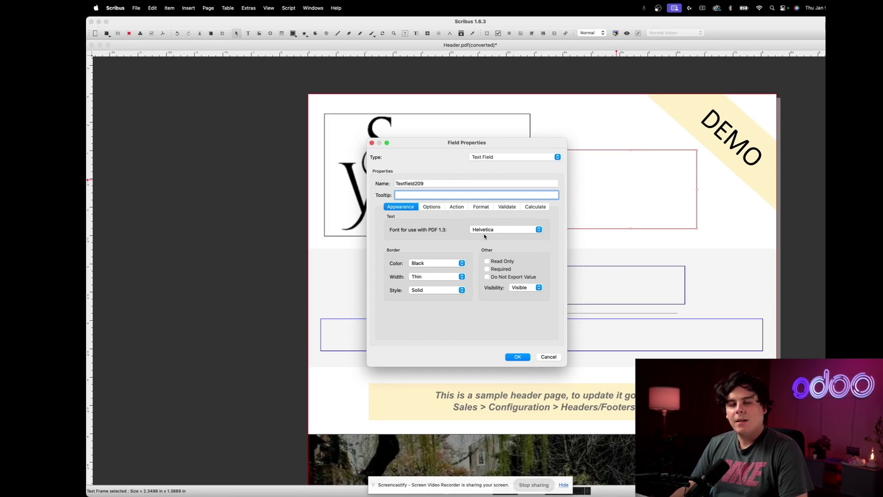
double_click(423, 182)
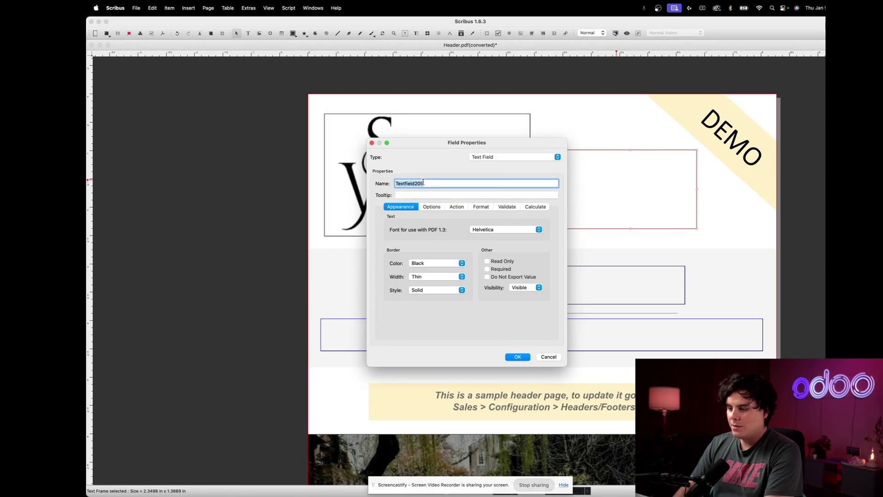
text(val)
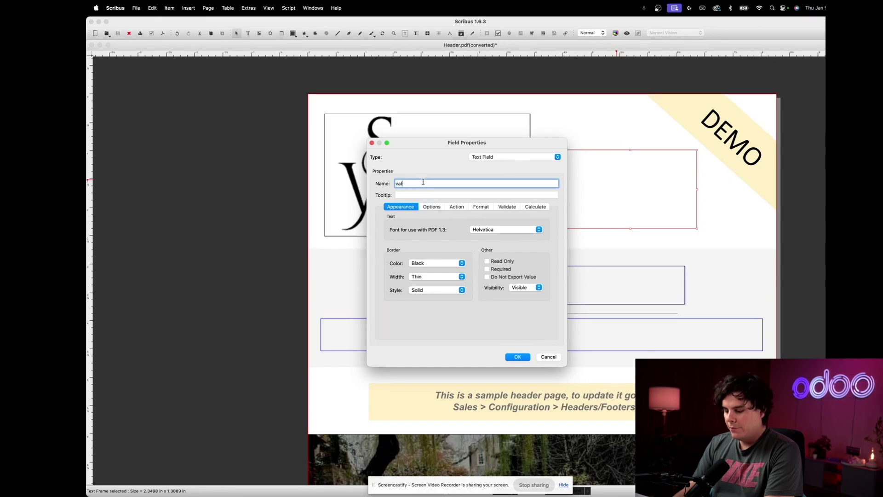
text(idity_date)
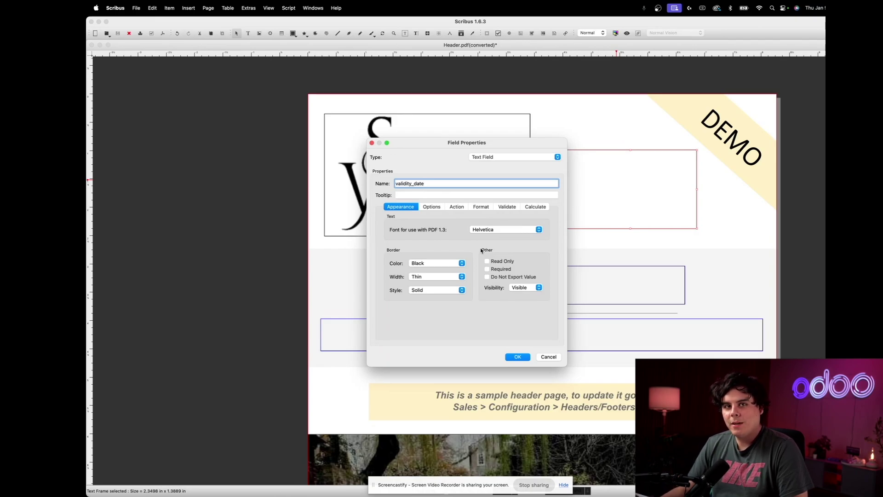
click(523, 356)
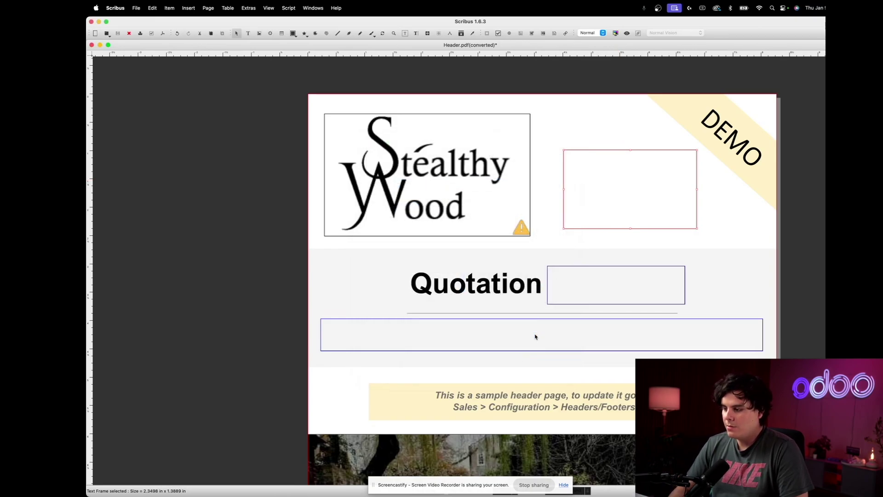
click(624, 251)
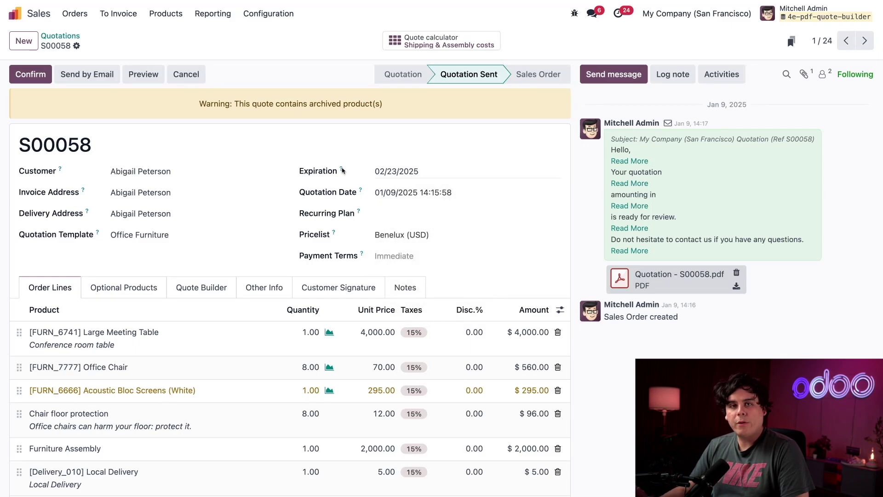
mouse_move(342, 171)
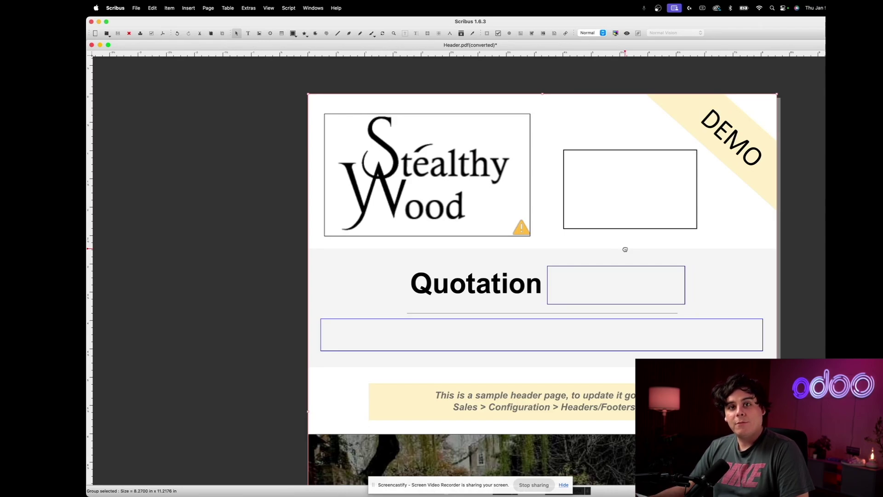
Save the header page as a PDF via File > Export, ignoring the preflight errors.
click(134, 8)
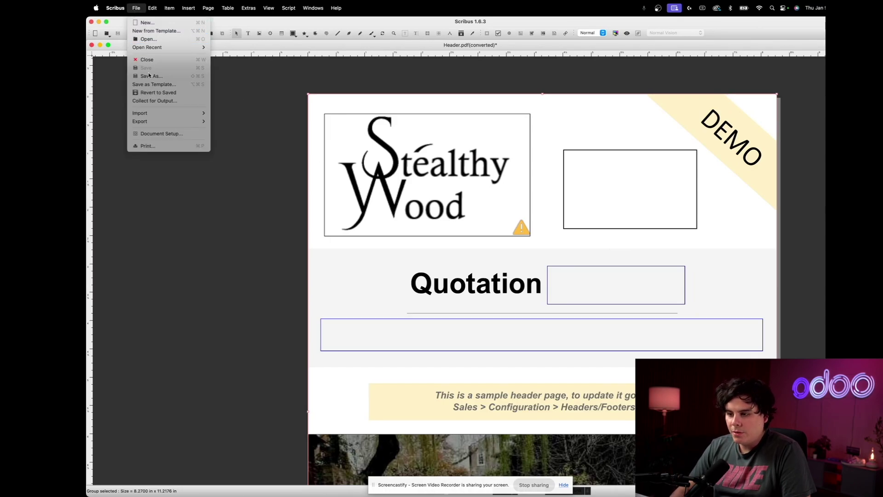
mouse_move(181, 123)
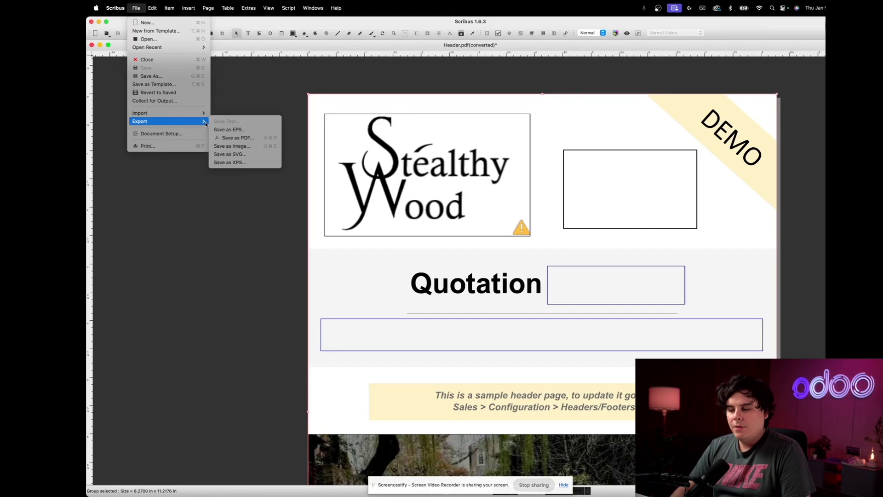
click(237, 137)
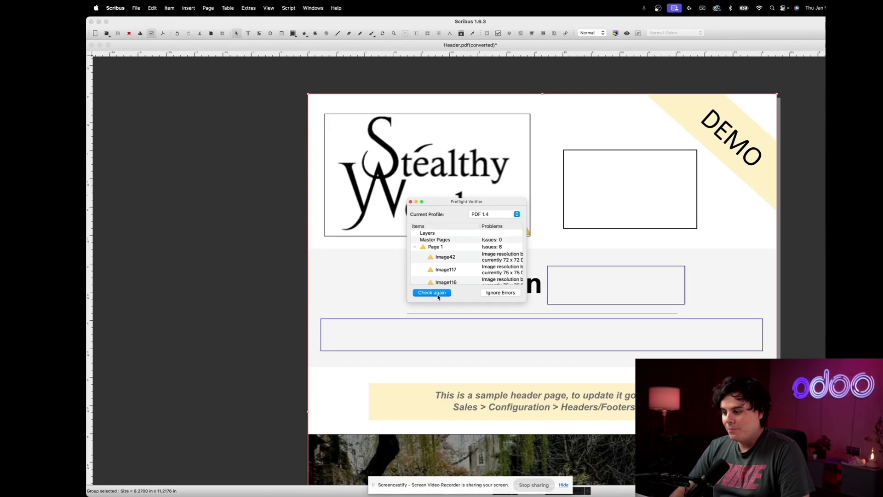
click(488, 293)
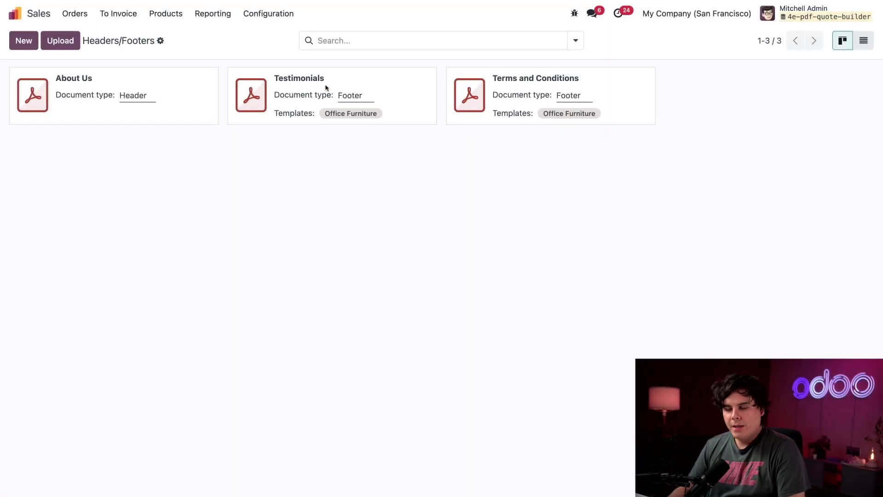
Upload the exported Header.pdf to Headers/Footers as a new header document.
click(269, 17)
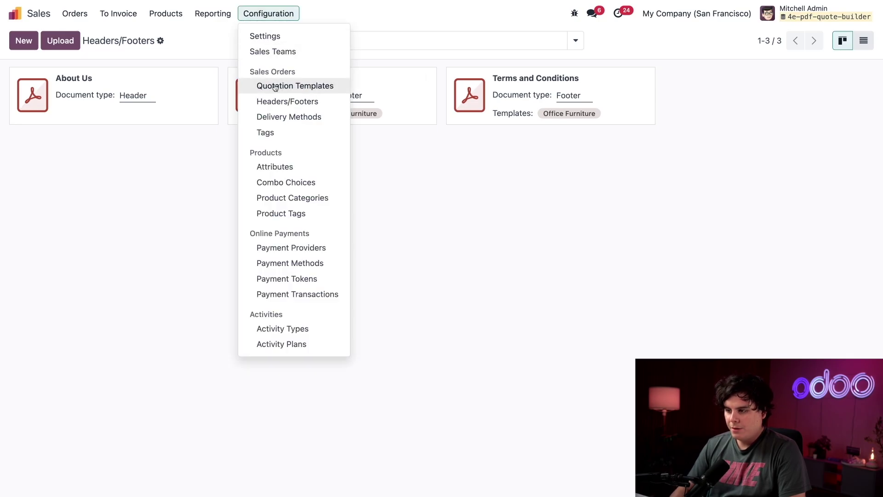
click(275, 102)
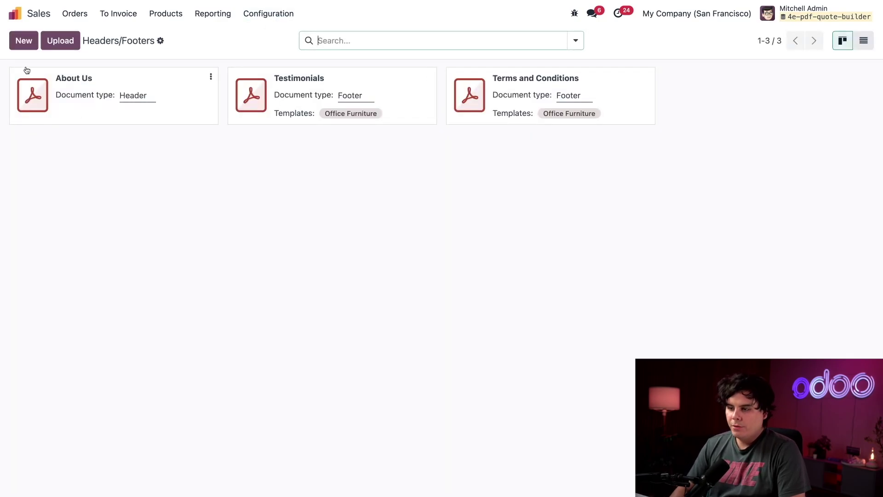
click(54, 44)
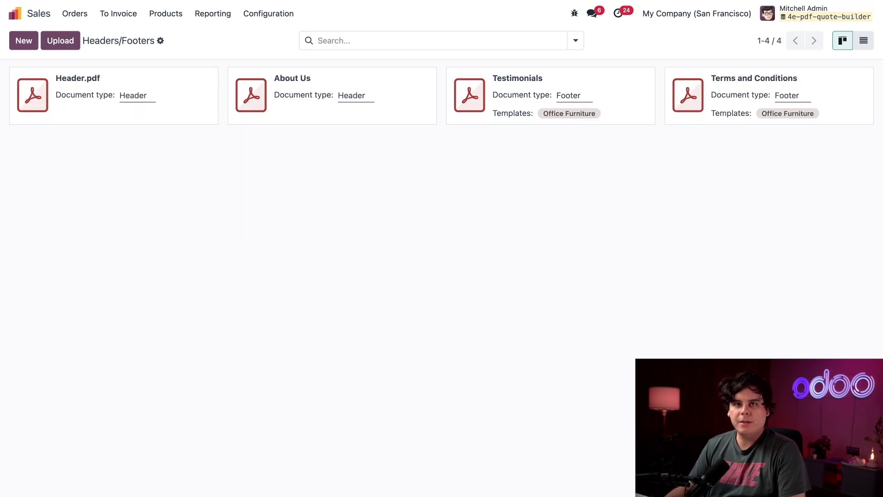
Map Header.pdf's form fields to paths name, partner_id.name and validity_date.
click(180, 113)
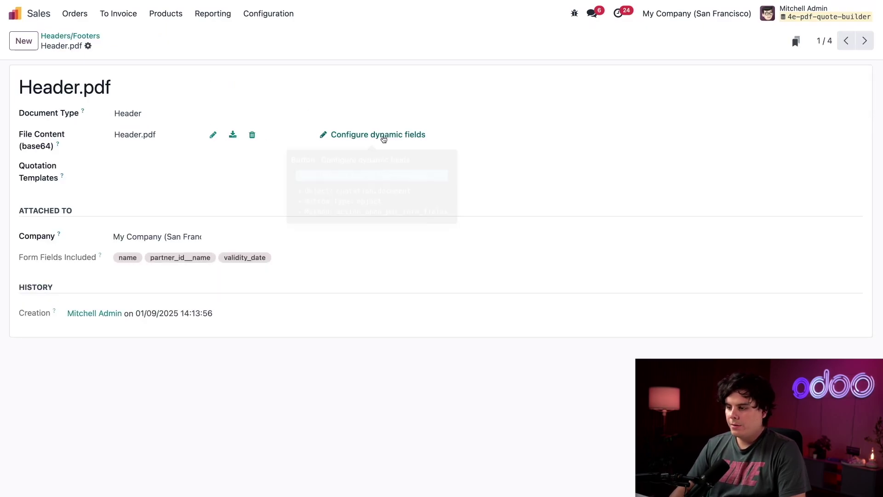
click(378, 136)
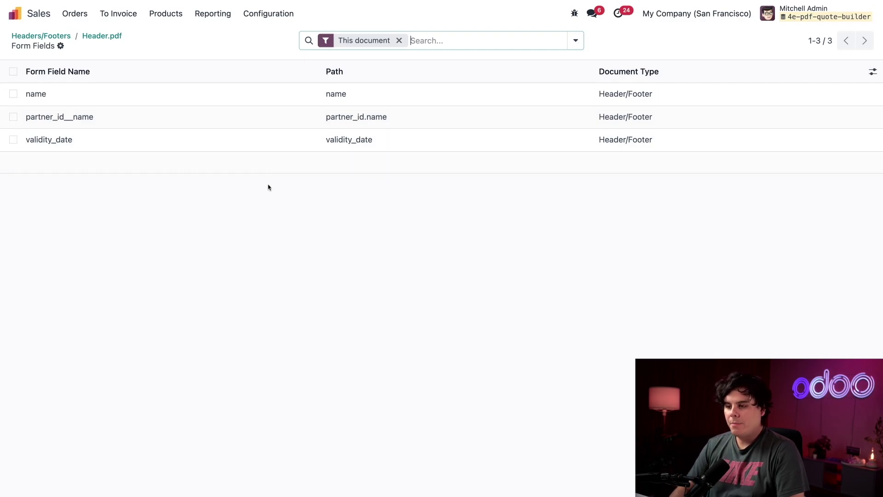
Assign the Office Furniture quotation template to Header.pdf and save the record.
click(119, 36)
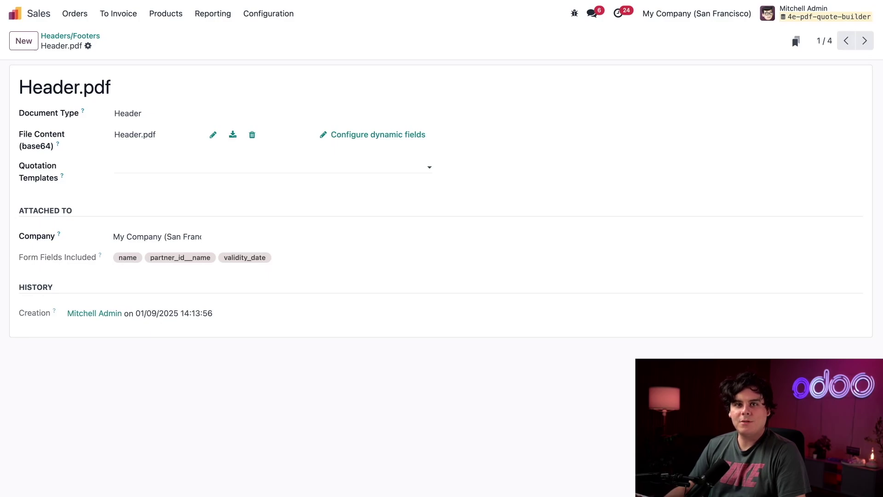
click(159, 168)
click(158, 187)
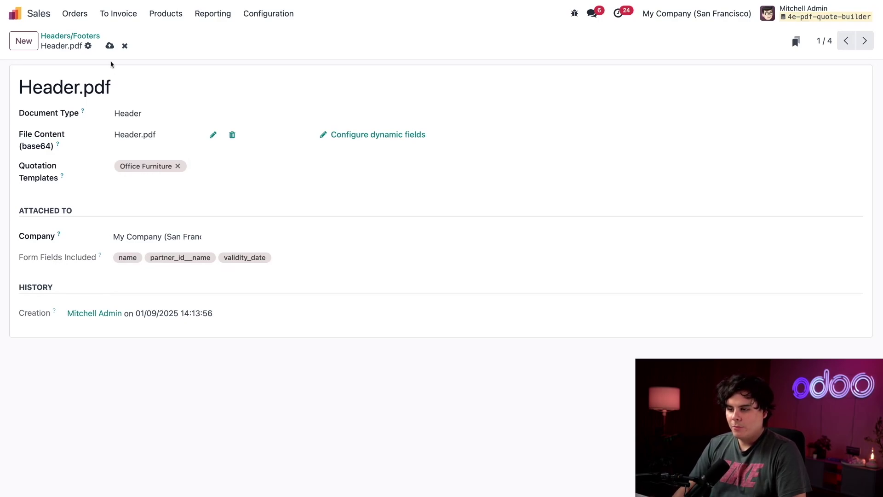
click(109, 46)
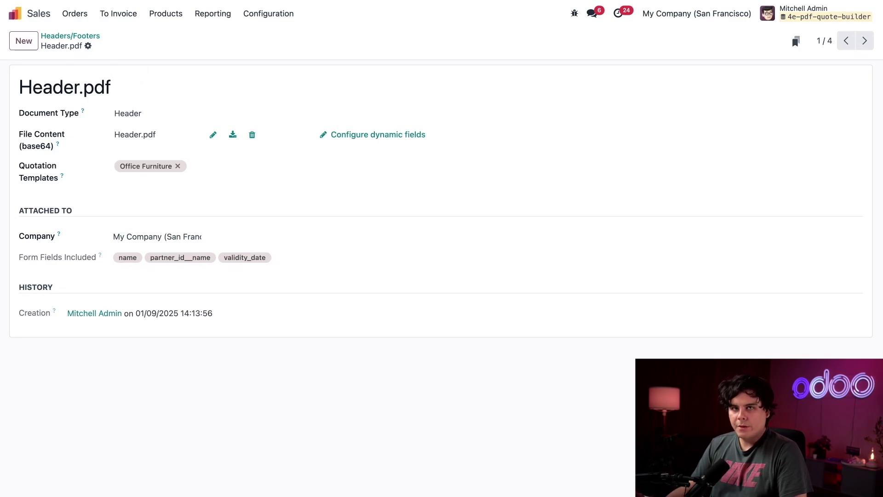
Start a new quotation from the Quotations list and select the customer.
click(73, 14)
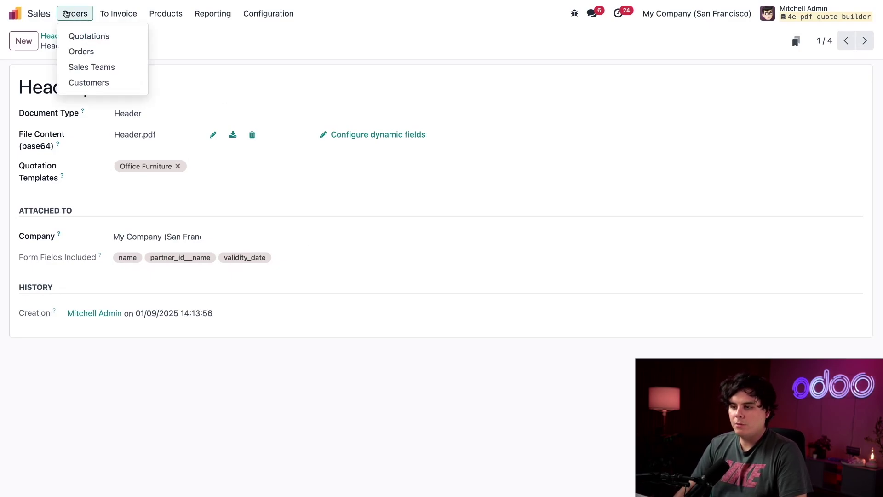
click(81, 36)
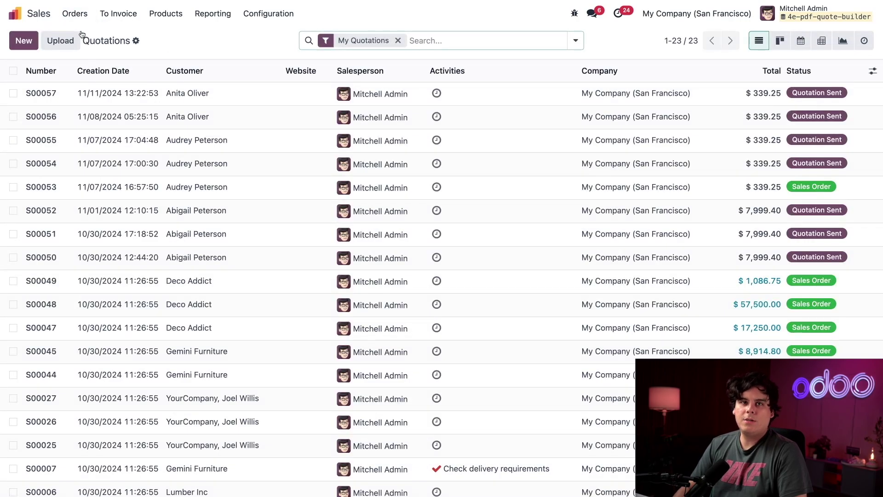
click(29, 41)
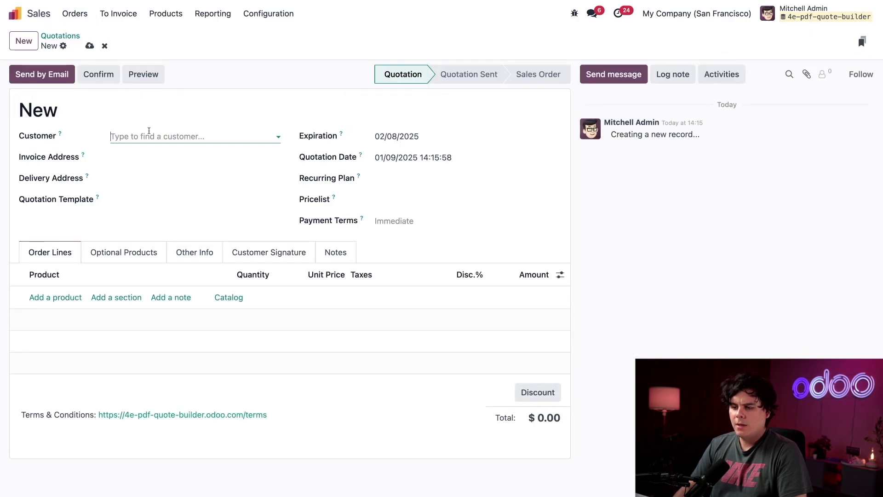
text(abi)
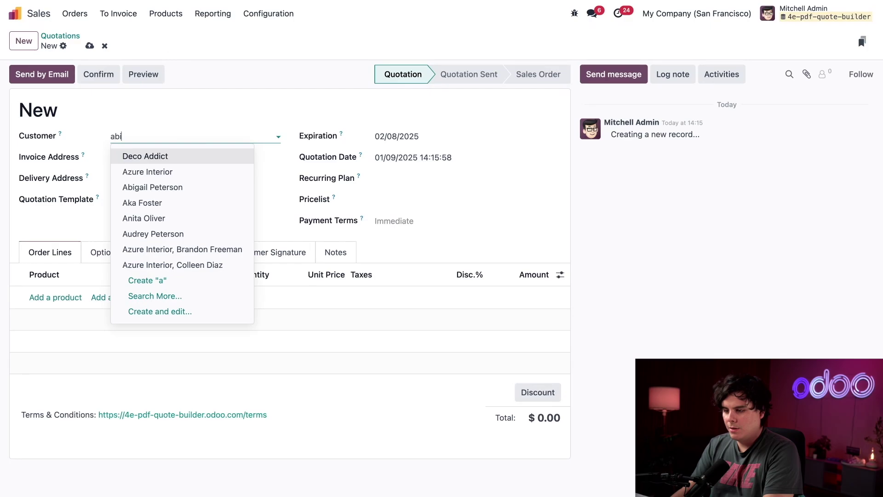
click(150, 156)
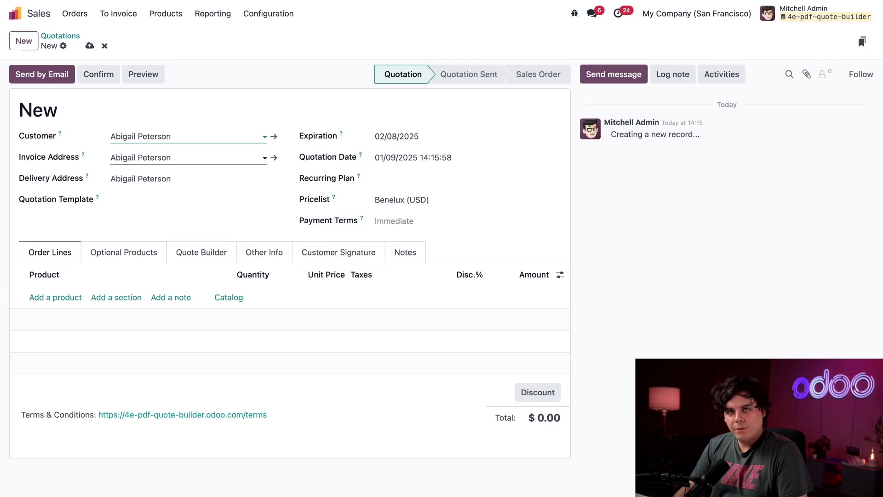
Apply the Office Furniture quotation template and review the filled-in furniture order lines.
click(146, 198)
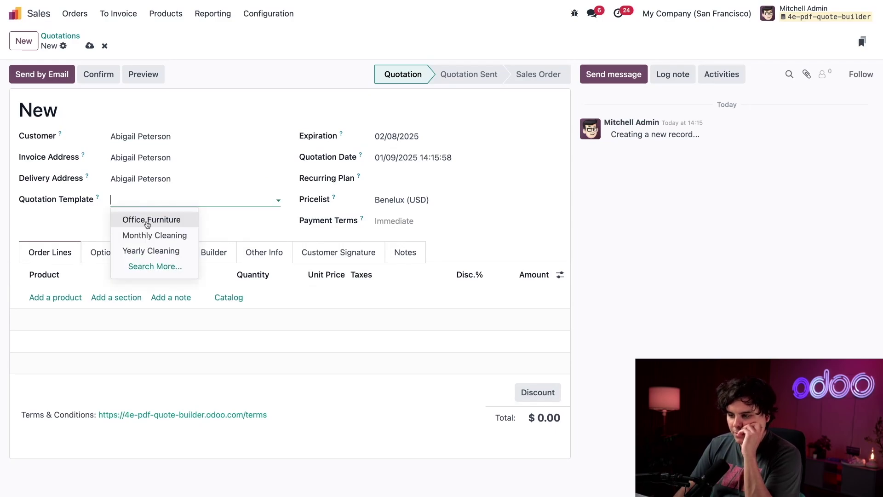
click(149, 221)
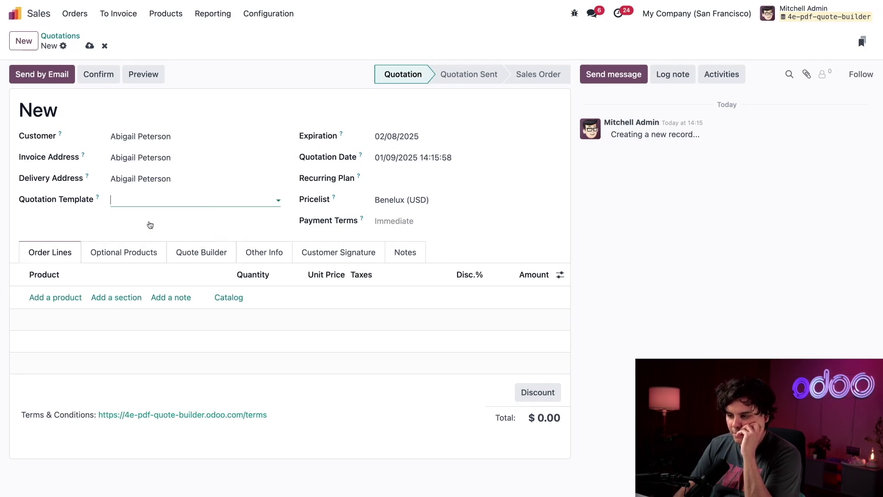
scroll(217, 250, down, 1)
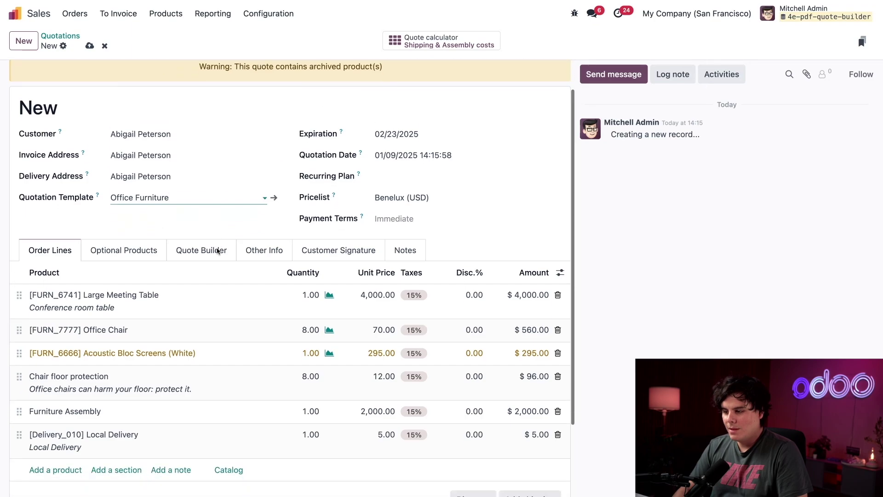
scroll(217, 250, down, 2)
scroll(217, 251, up, 3)
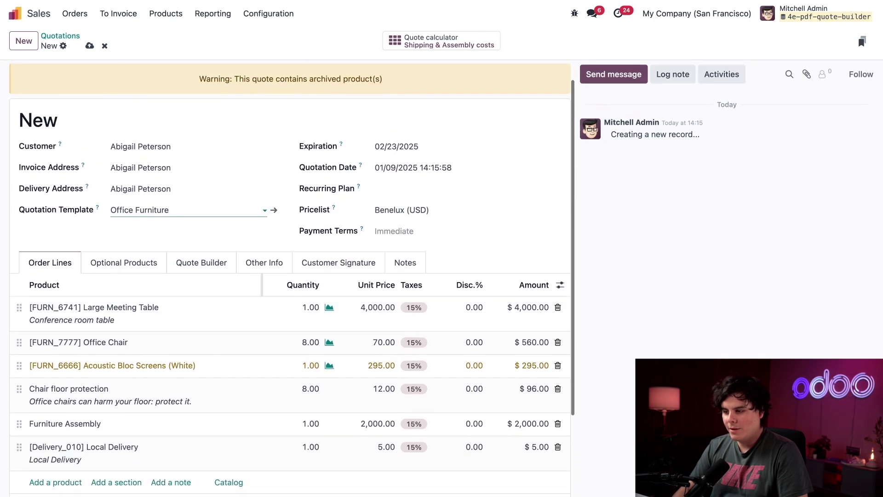
scroll(214, 258, up, 1)
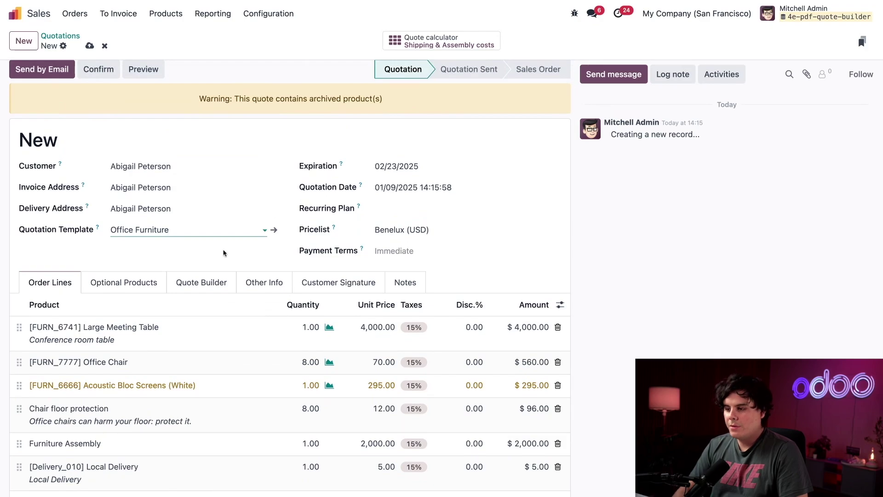
scroll(243, 248, up, 1)
In Quote Builder, select Header.pdf and About Us headers plus the Testimonials footer.
click(212, 290)
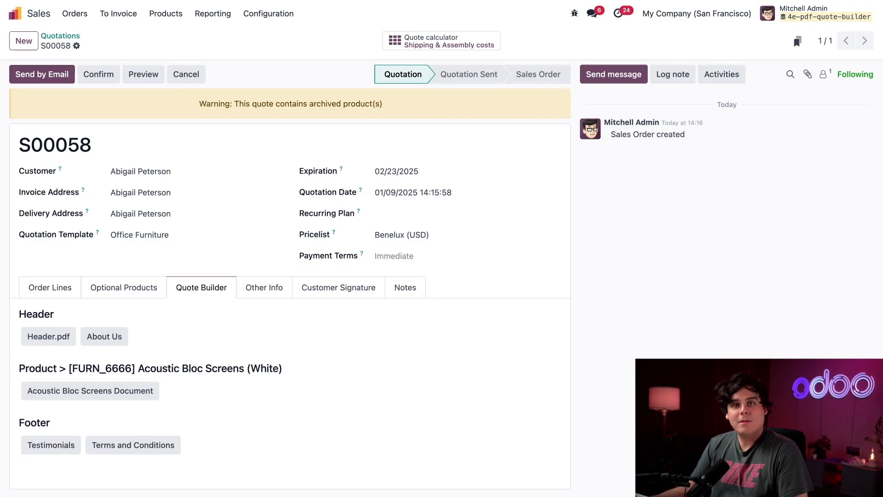
click(53, 341)
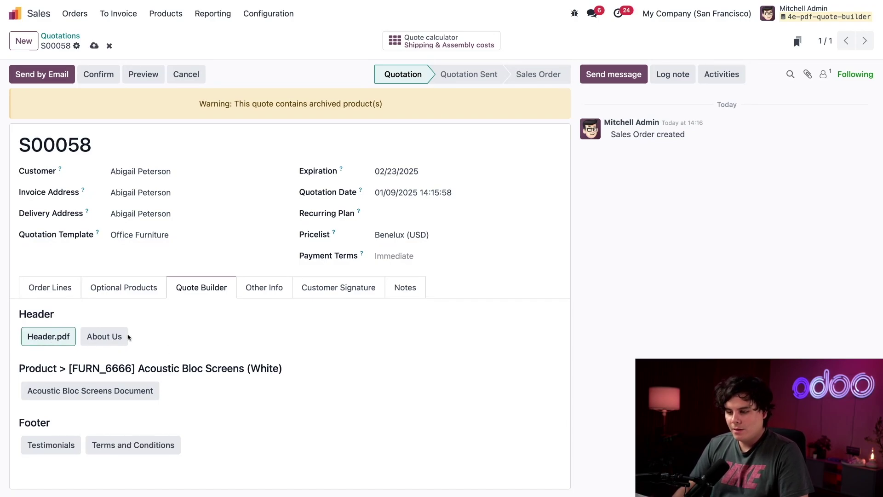
click(123, 337)
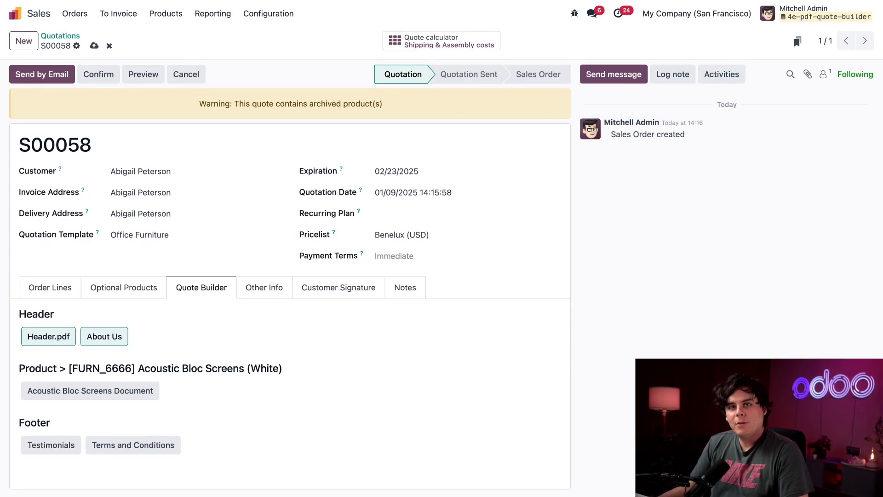
click(59, 445)
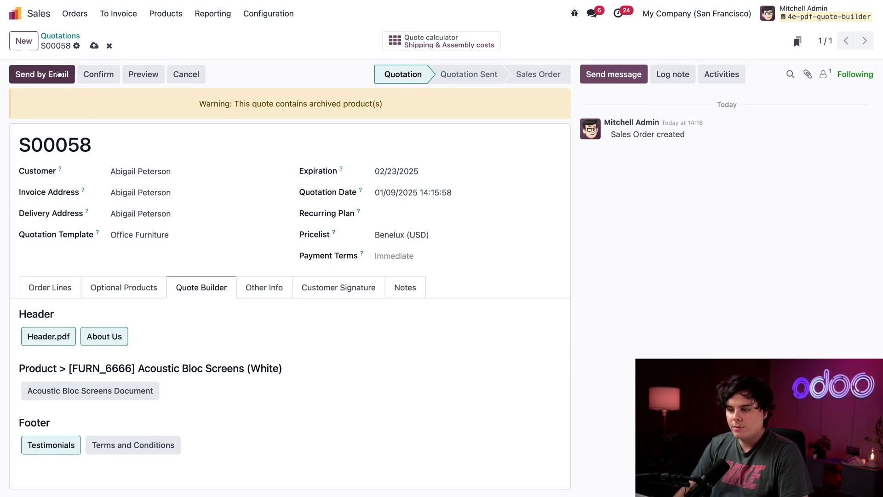
Email quotation S00058 to the customer with Quotation - S00058.pdf attached.
click(59, 73)
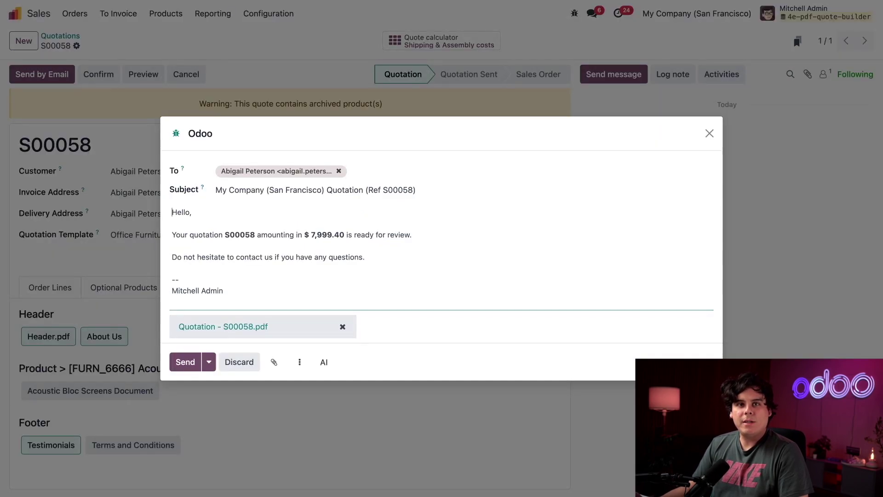
click(184, 362)
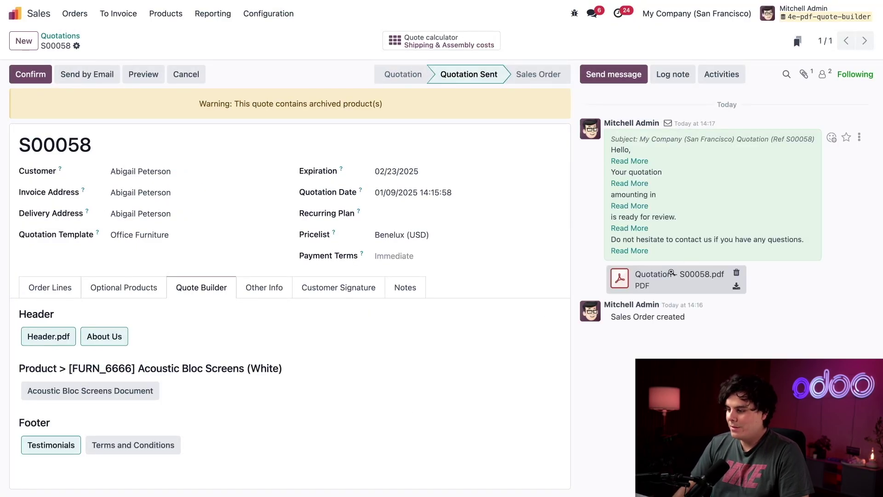
Preview Quotation - S00058.pdf, scrolling from the custom header page with the 02/23/2025 expiration to the quotation table.
click(669, 272)
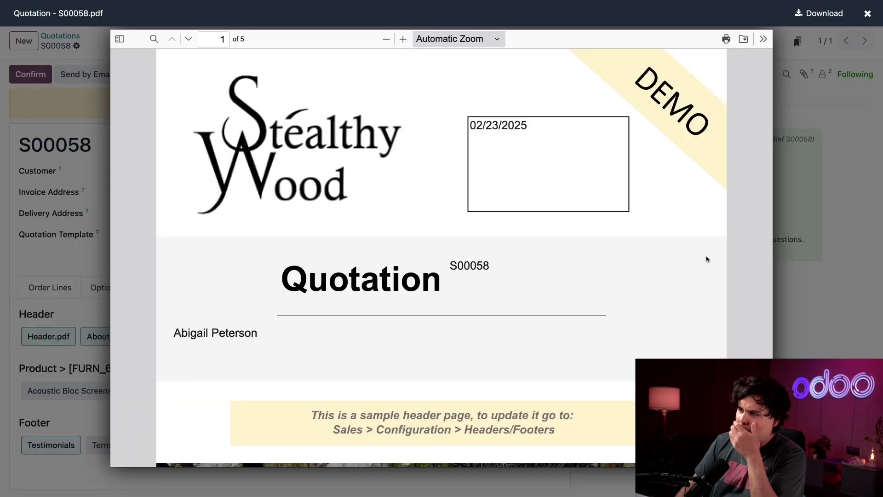
scroll(707, 258, down, 1)
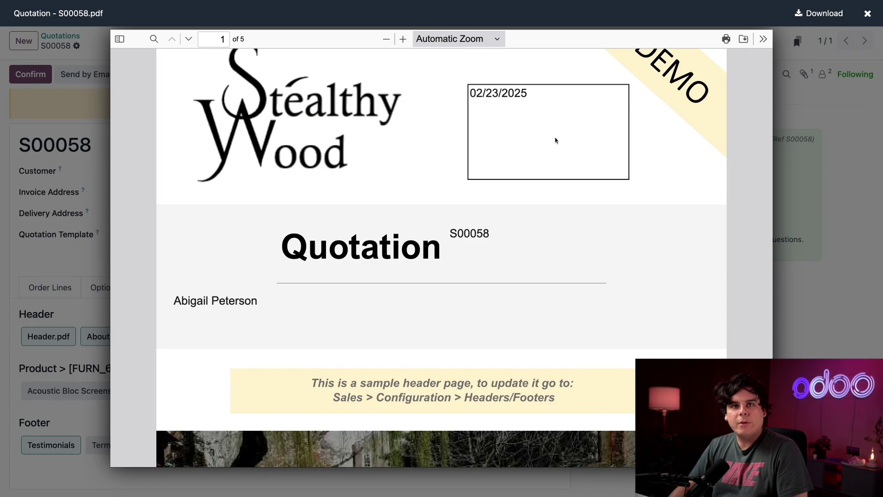
scroll(442, 257, down, 15)
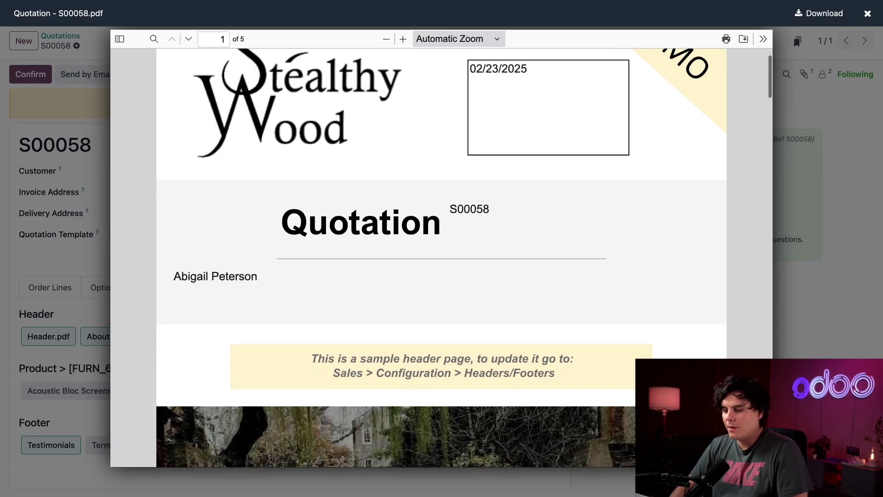
scroll(441, 257, down, 3)
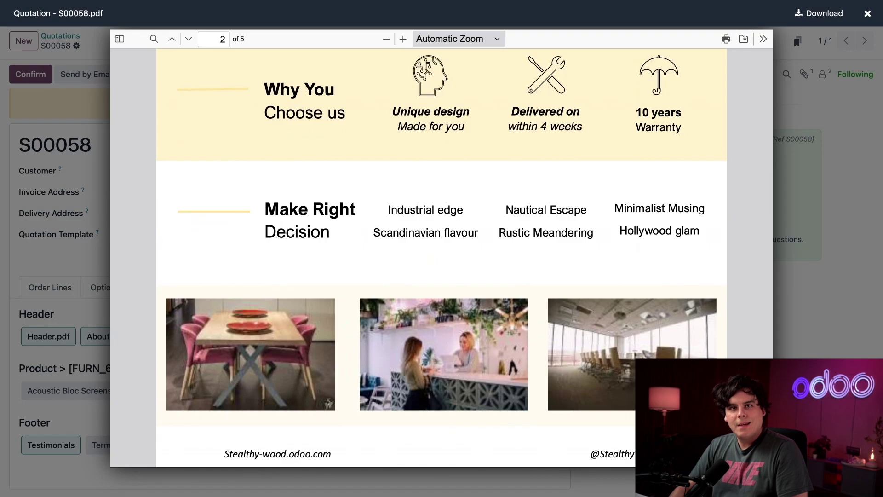
scroll(442, 258, down, 10)
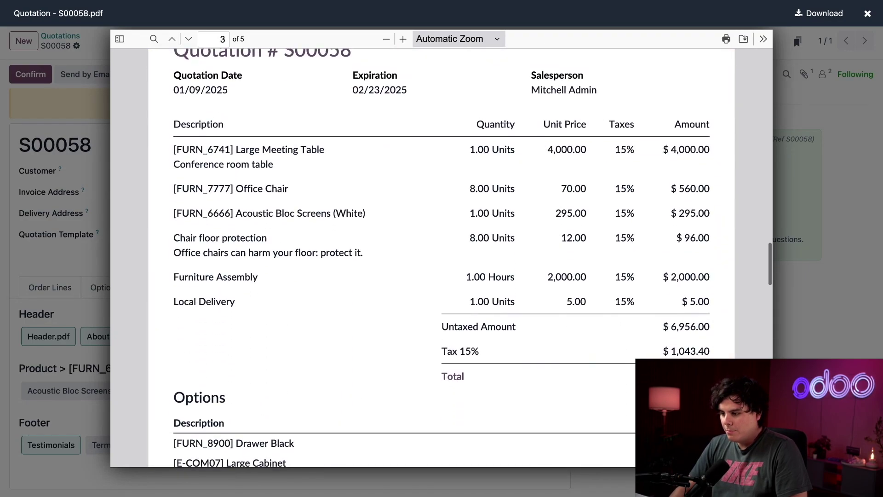